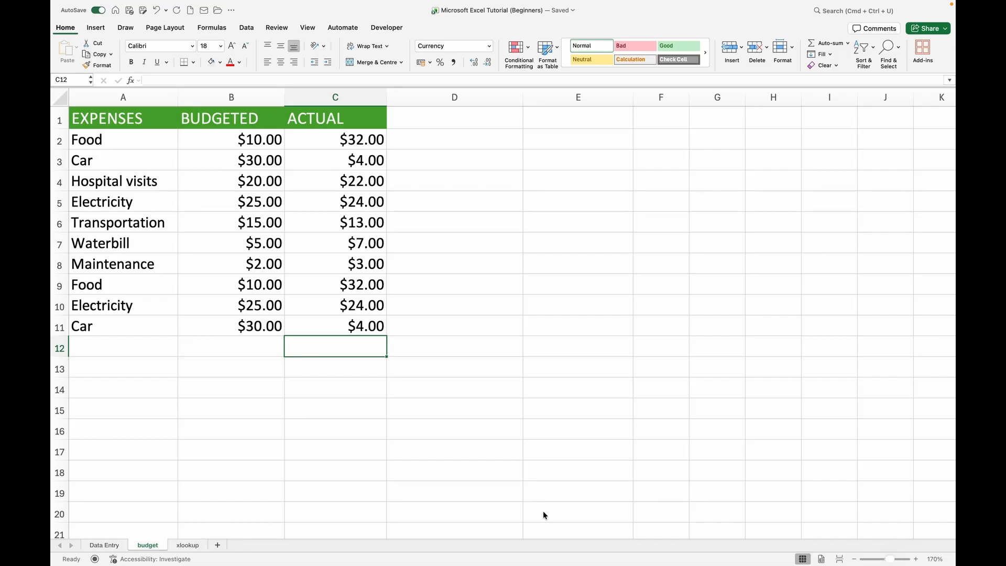
Step: Open the recent workbook Microsoft Excel Tutorial (Beginners)
{"action": "mouse_move", "coordinate": [821, 550]}
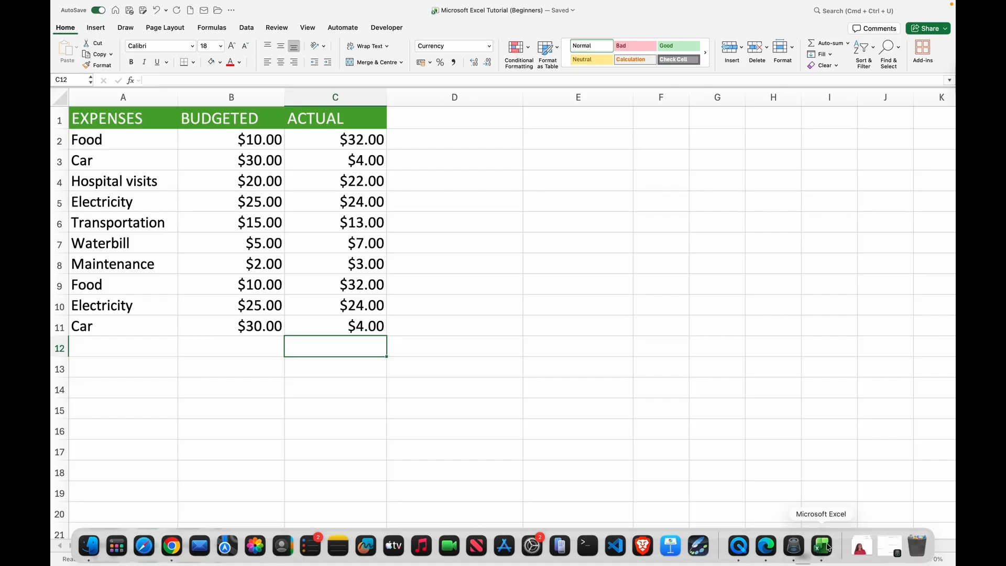
{"action": "left_click", "coordinate": [823, 547]}
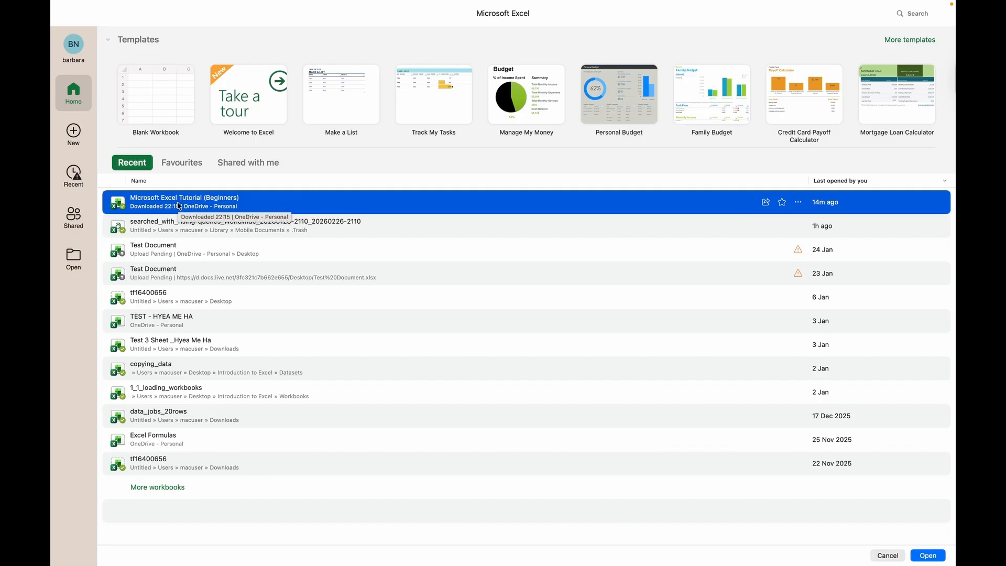
{"action": "double_click", "coordinate": [202, 206]}
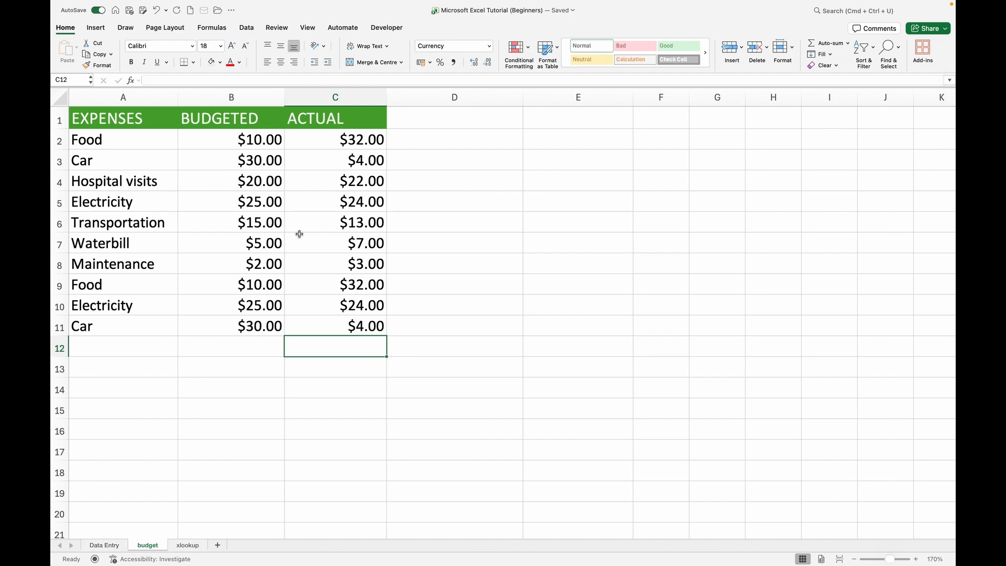
Step: Remove duplicate rows from the expenses table A1:C11, treating row 1 as headers and comparing all three columns, and undo the removal
{"action": "left_click", "coordinate": [79, 114]}
{"action": "left_click_drag", "start_coordinate": [79, 114], "coordinate": [301, 288]}
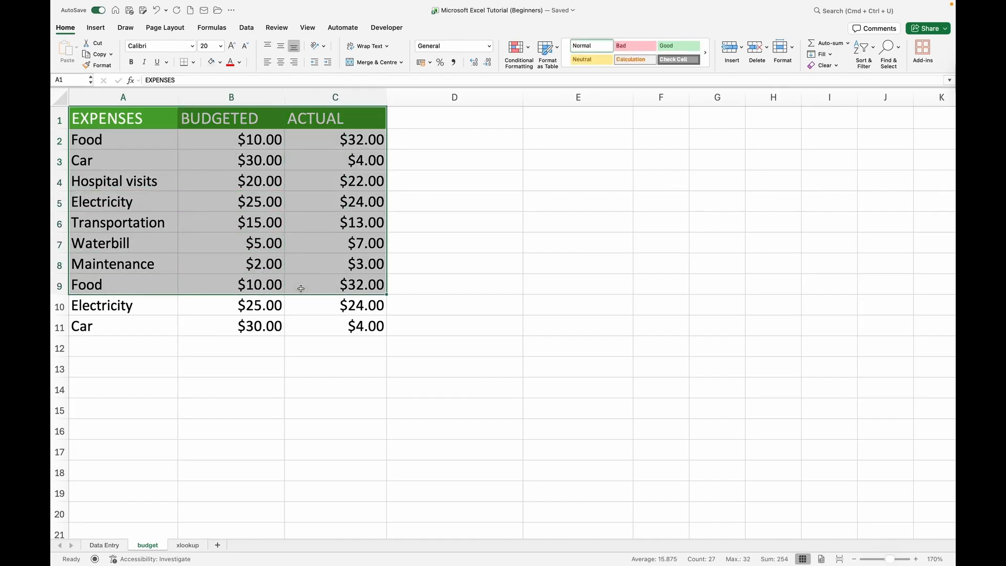
{"action": "left_click", "coordinate": [236, 321]}
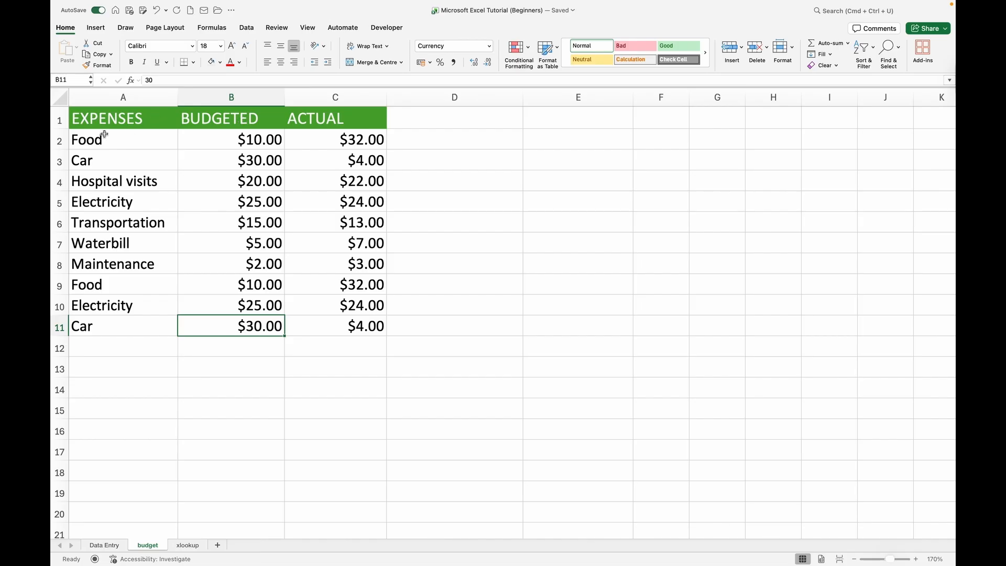
{"action": "left_click_drag", "start_coordinate": [78, 119], "coordinate": [367, 326]}
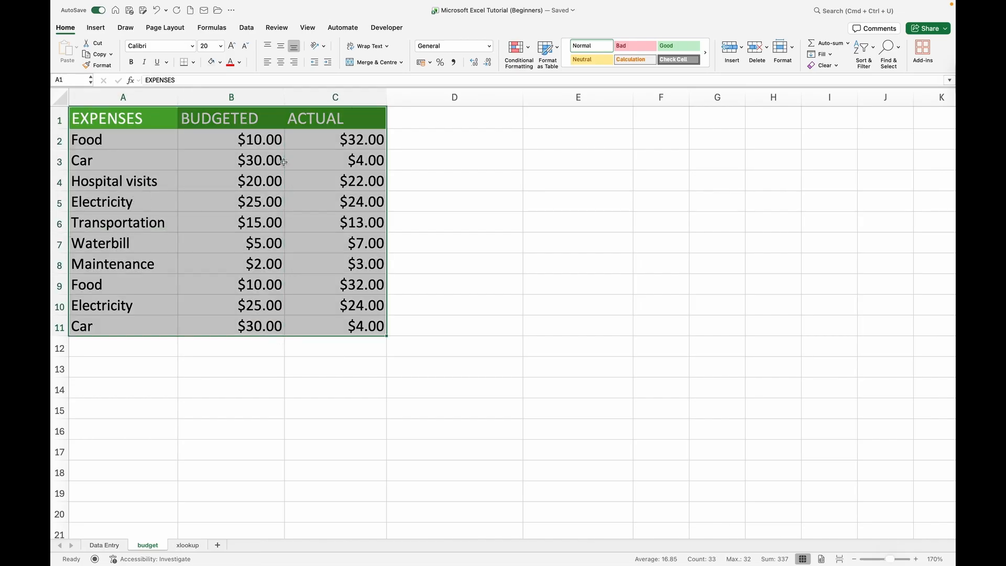
{"action": "left_click", "coordinate": [247, 28]}
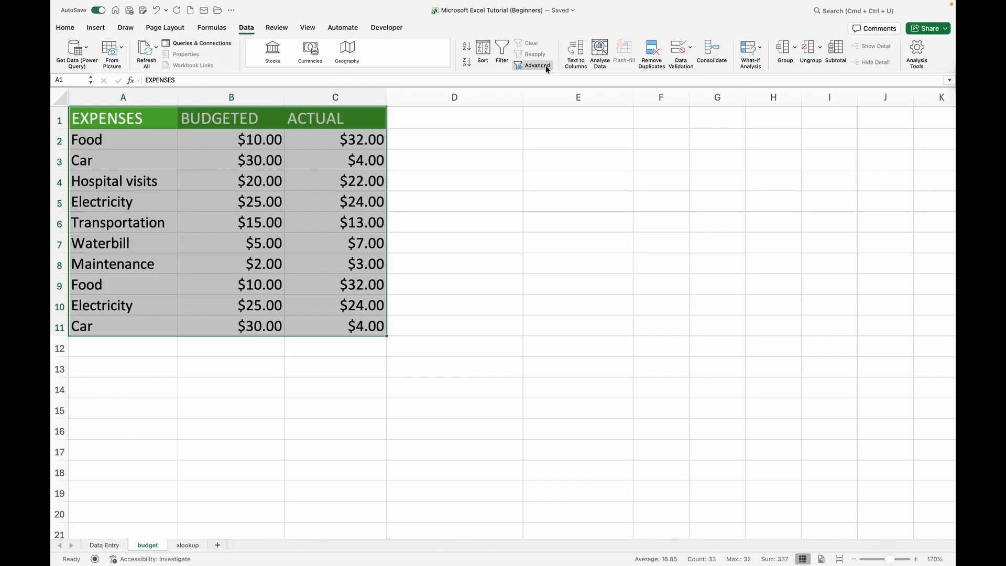
{"action": "left_click", "coordinate": [652, 55]}
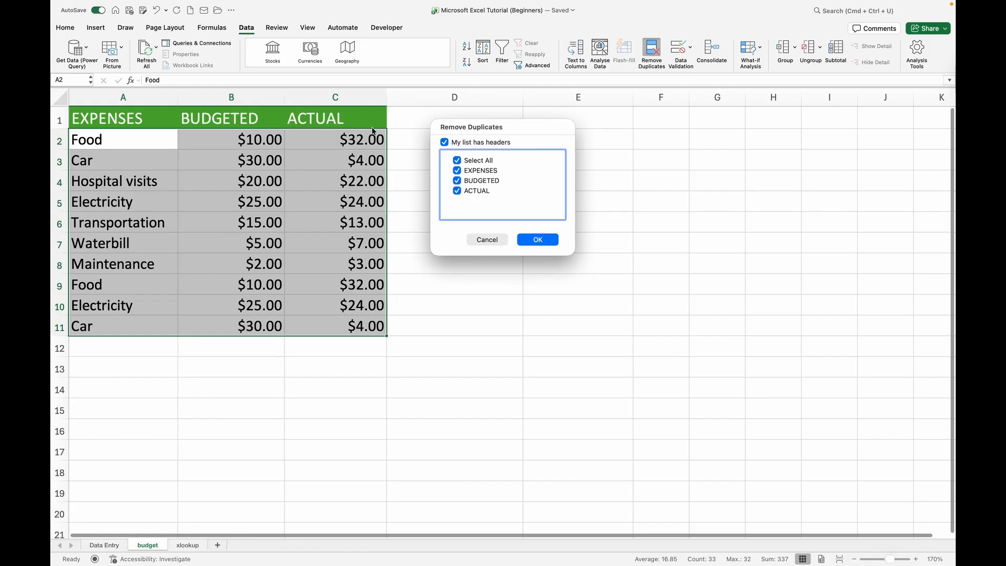
{"action": "left_click", "coordinate": [542, 242]}
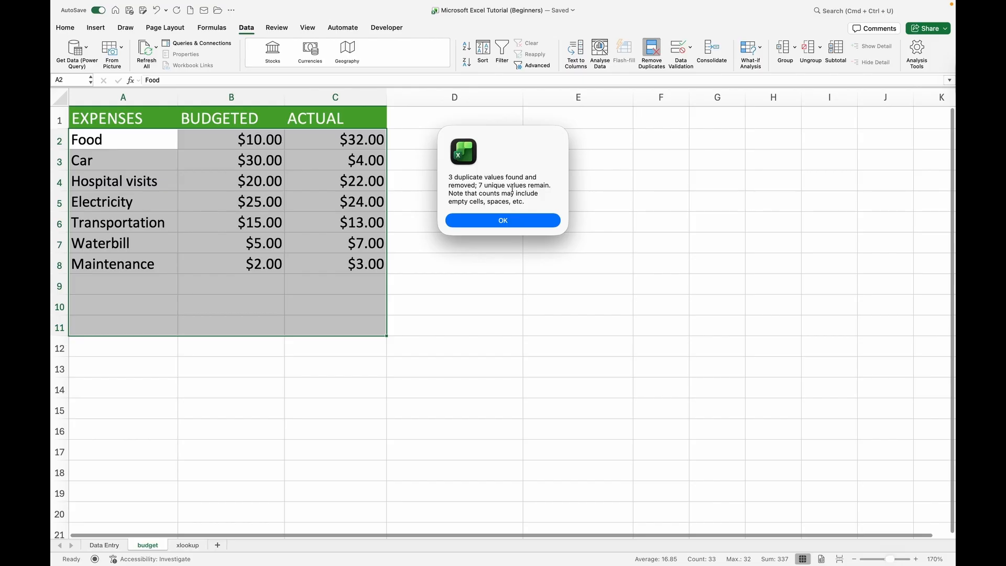
{"action": "left_click", "coordinate": [505, 223]}
{"action": "left_click", "coordinate": [505, 222]}
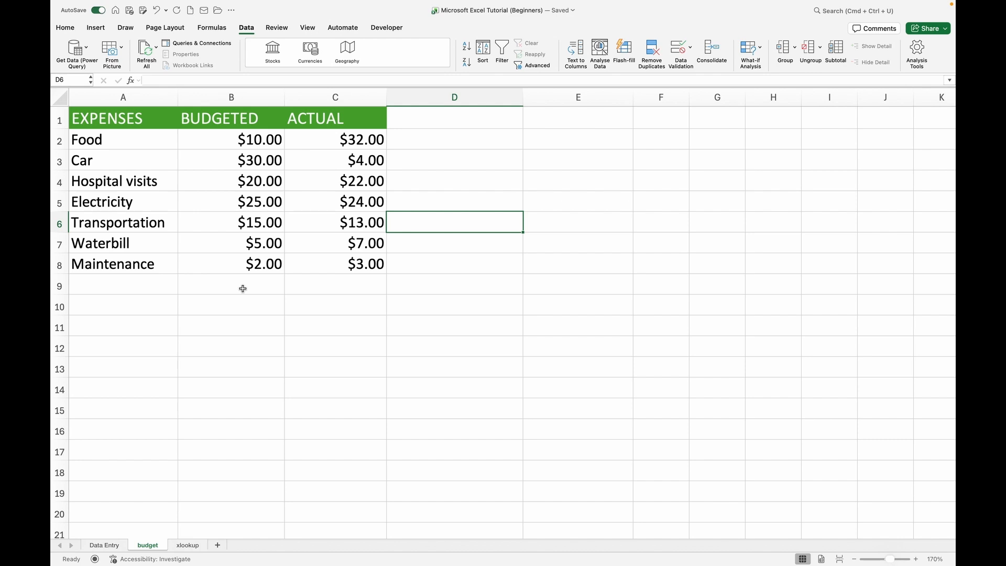
{"action": "key", "text": "super+z"}
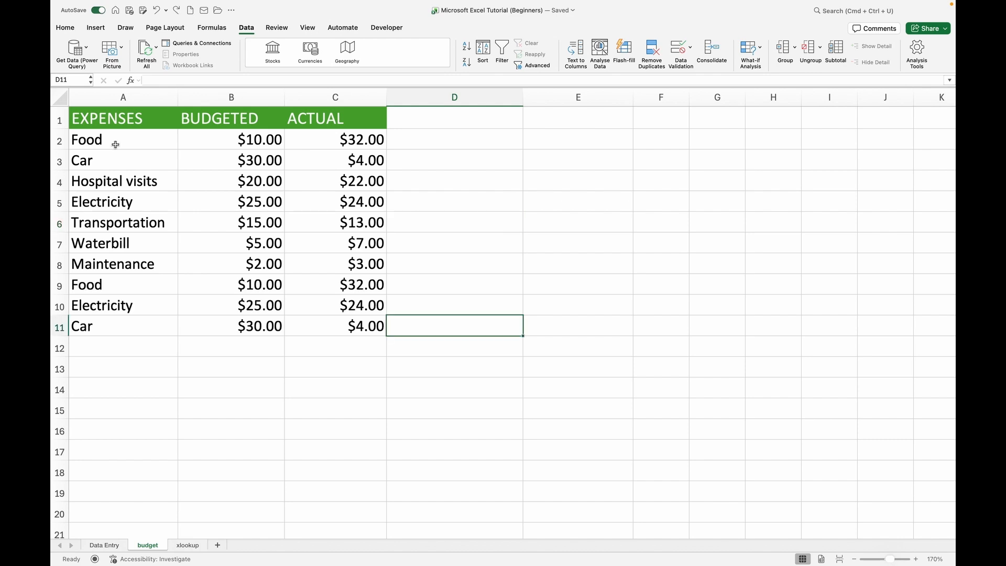
Step: Start a Duplicate Values highlighting rule for the whole expenses table A1:C11
{"action": "left_click", "coordinate": [78, 119]}
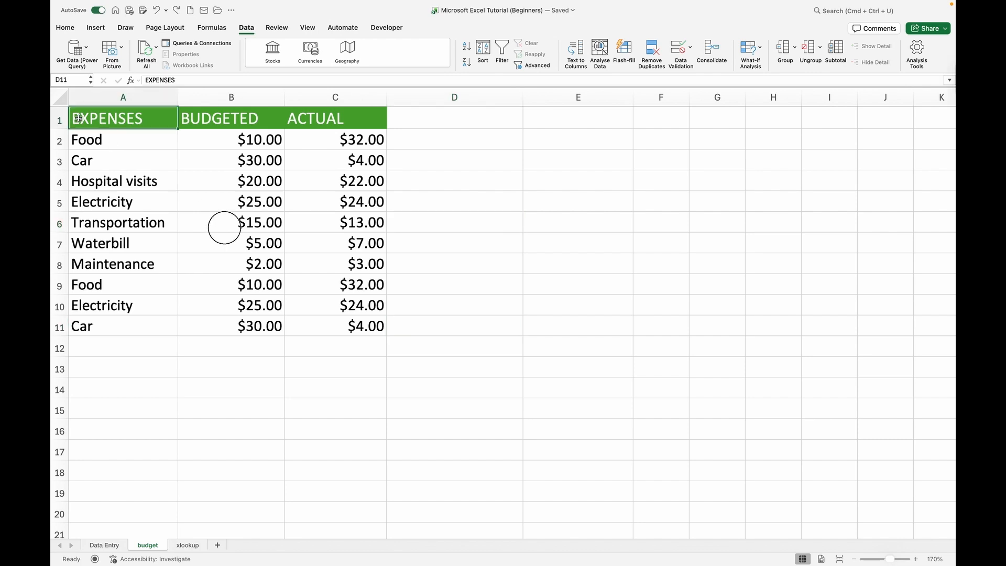
{"action": "left_click_drag", "start_coordinate": [78, 119], "coordinate": [311, 330]}
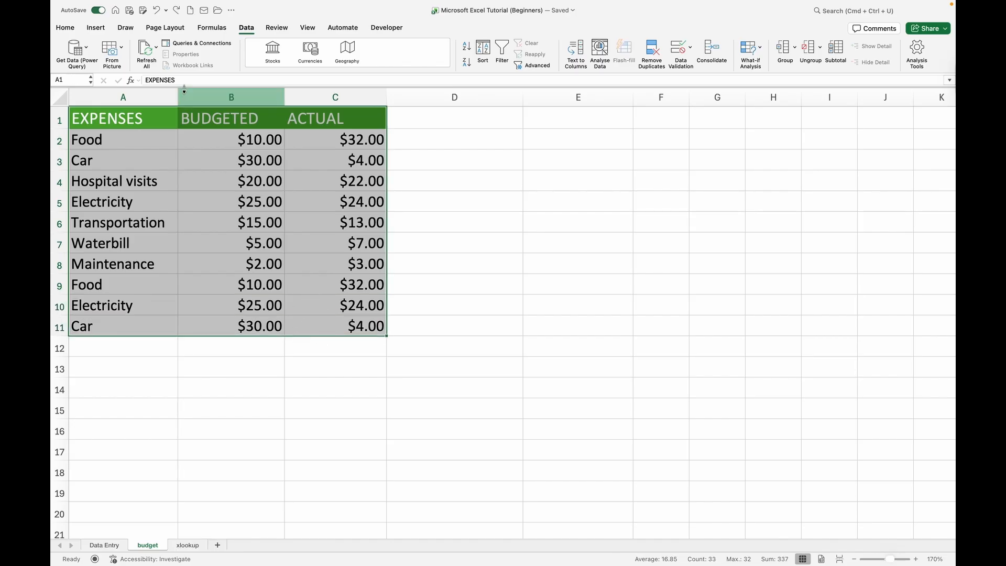
{"action": "left_click", "coordinate": [69, 30]}
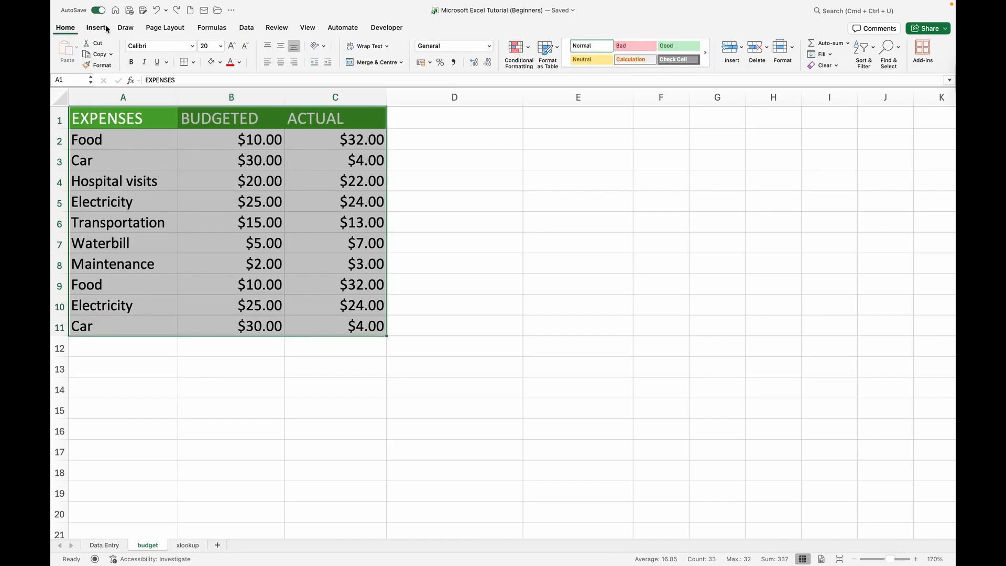
{"action": "left_click", "coordinate": [529, 50]}
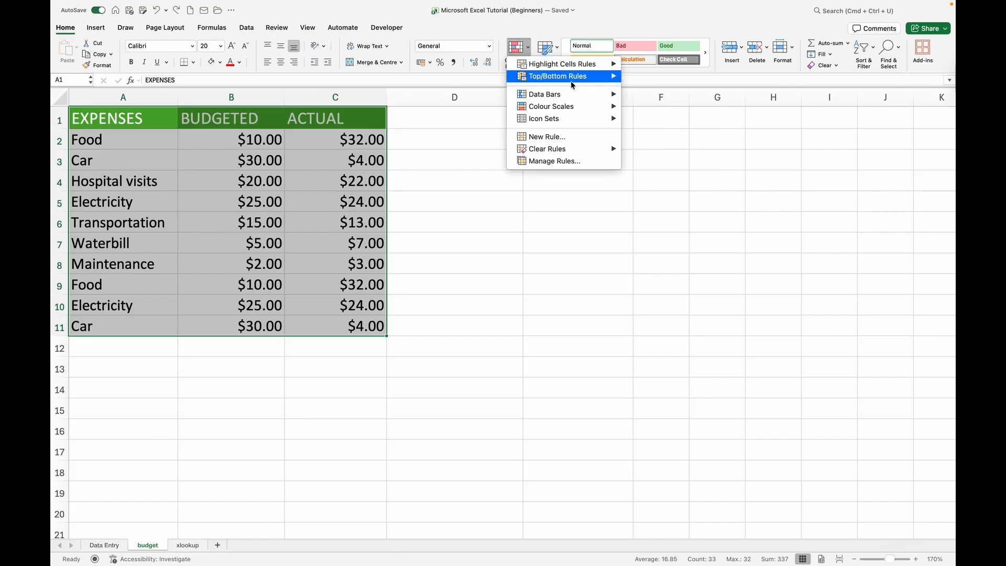
{"action": "mouse_move", "coordinate": [572, 84]}
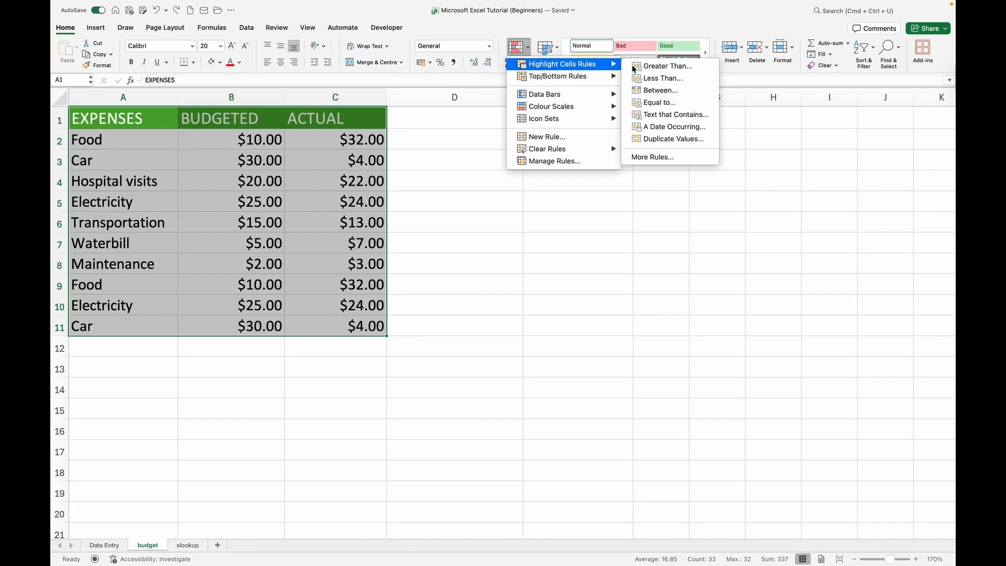
{"action": "left_click", "coordinate": [669, 141]}
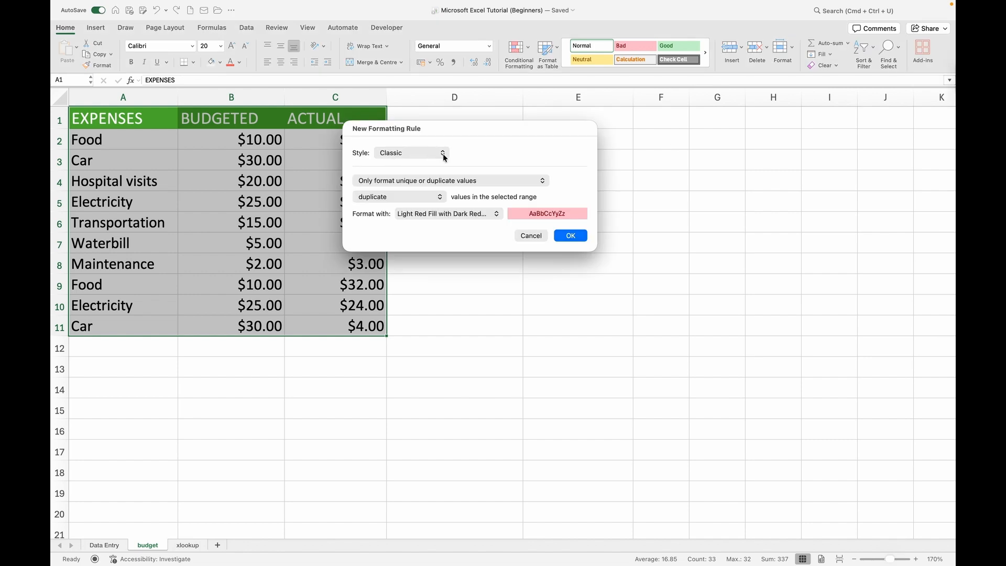
Step: Review the rule's style, rule type and duplicate/unique choices, keeping Classic, Only format unique or duplicate values, and duplicate
{"action": "left_click", "coordinate": [443, 153]}
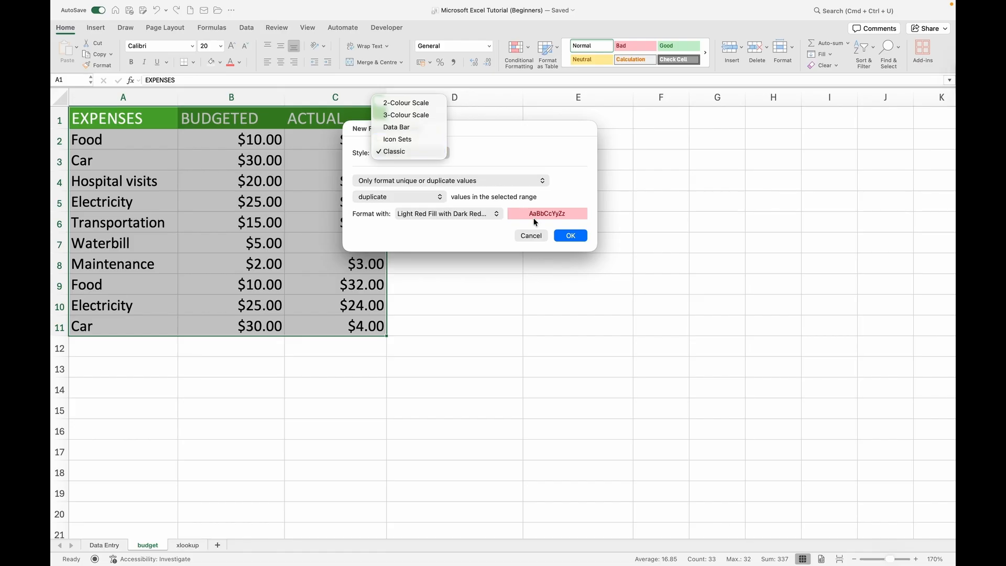
{"action": "left_click", "coordinate": [471, 142]}
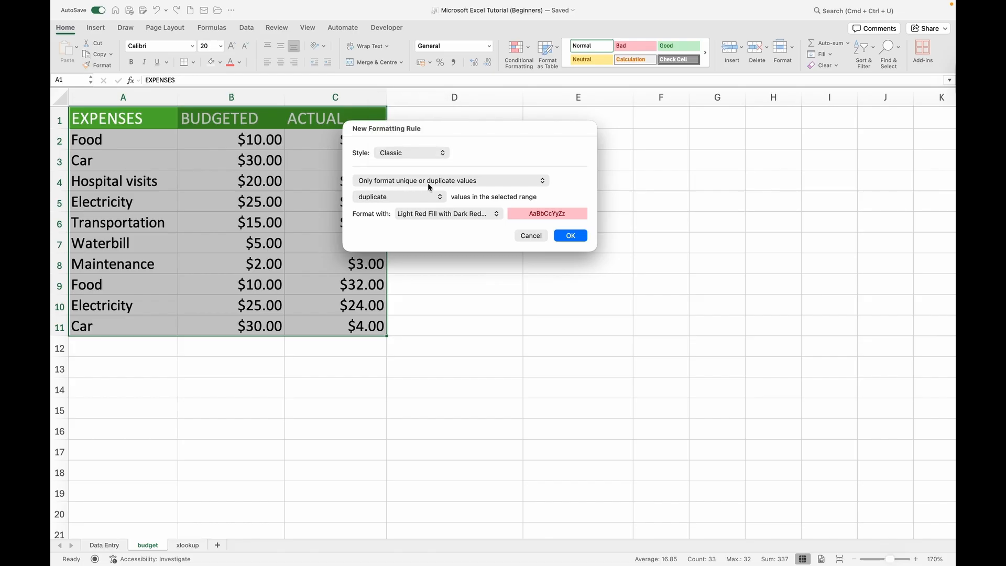
{"action": "left_click", "coordinate": [542, 181]}
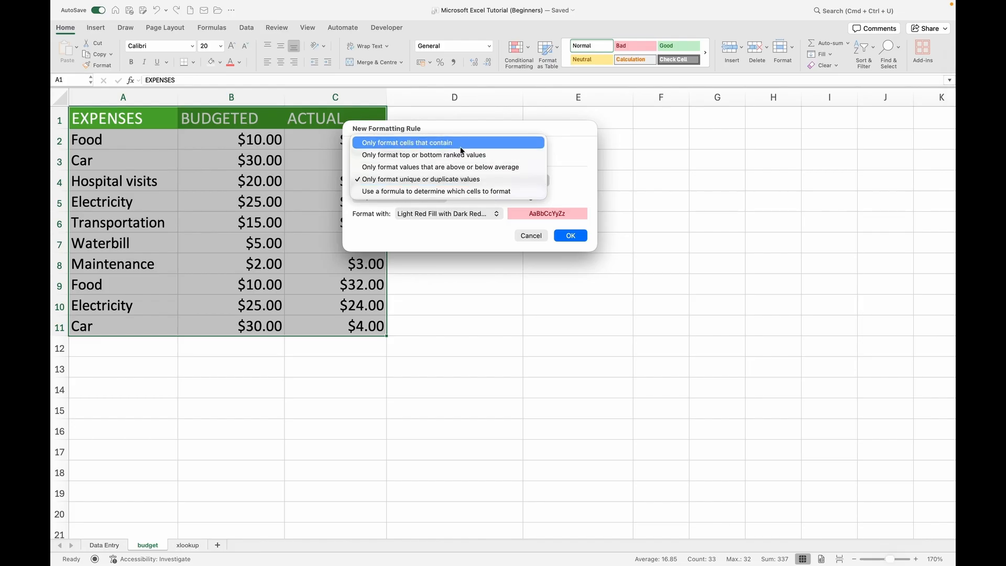
{"action": "left_click", "coordinate": [427, 186]}
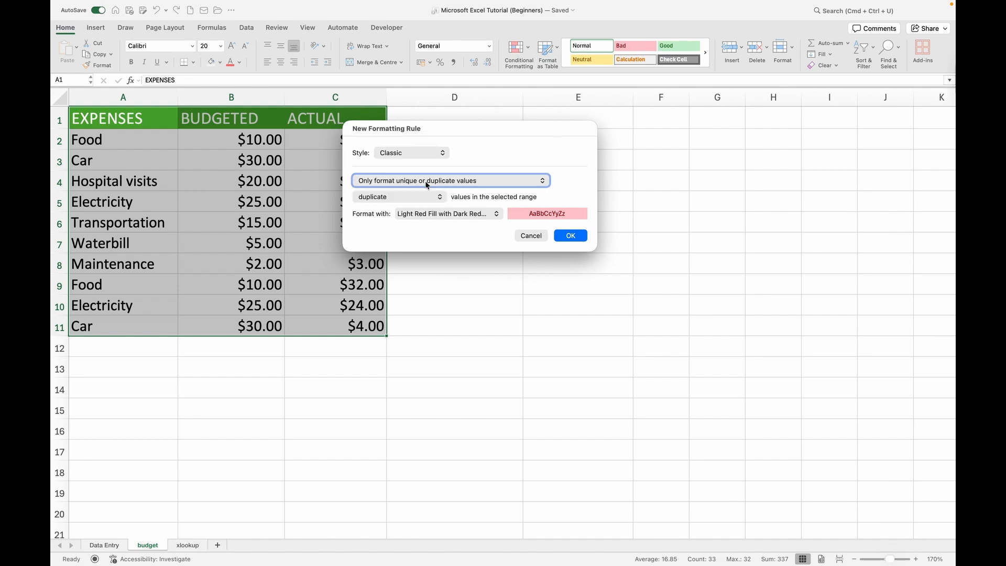
{"action": "left_click", "coordinate": [396, 198]}
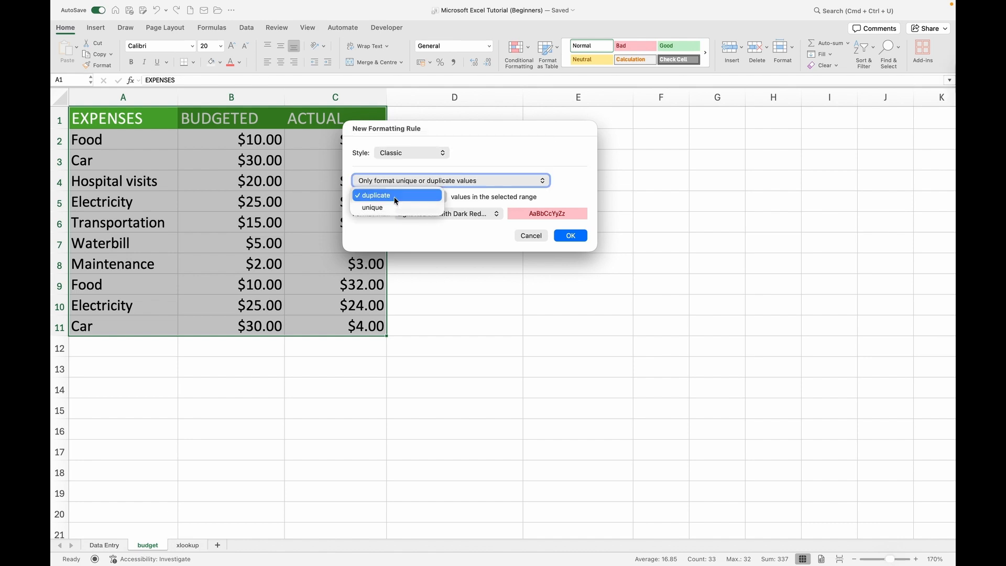
{"action": "left_click", "coordinate": [392, 196]}
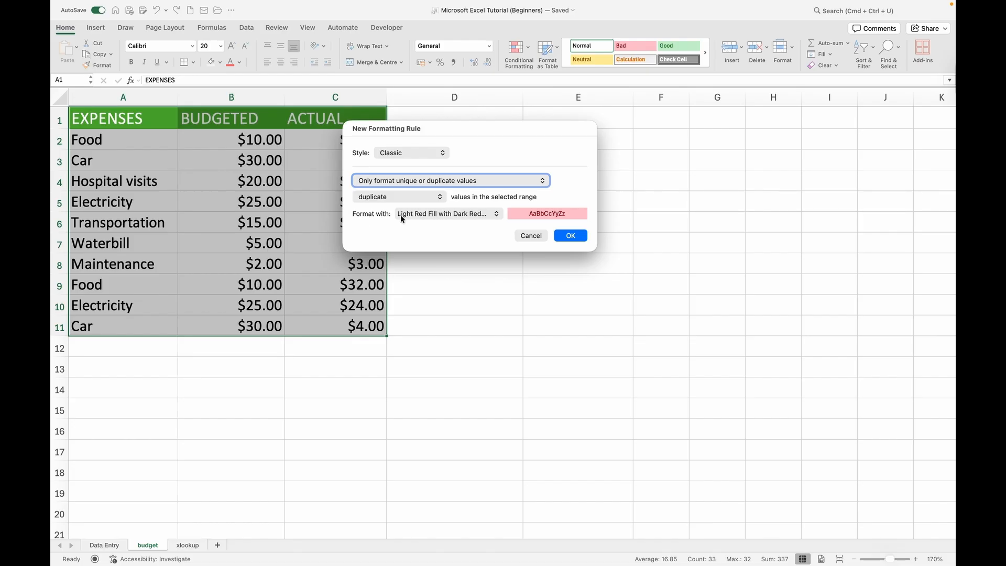
Step: Try the Red Text, Red Border and Green Fill with Dark Green Text formats for the duplicate values
{"action": "left_click", "coordinate": [496, 214]}
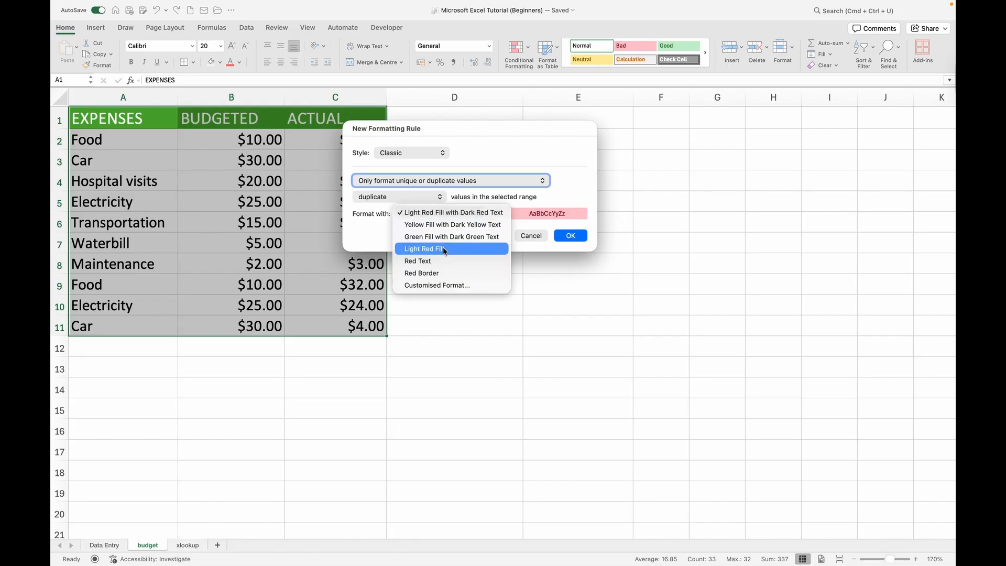
{"action": "left_click", "coordinate": [421, 261]}
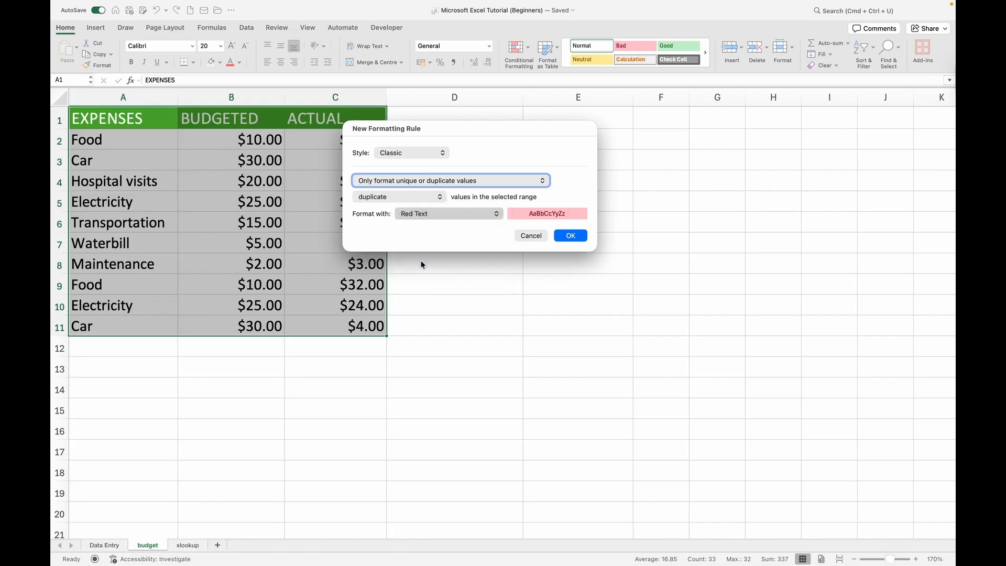
{"action": "left_click", "coordinate": [504, 214]}
{"action": "left_click", "coordinate": [440, 227]}
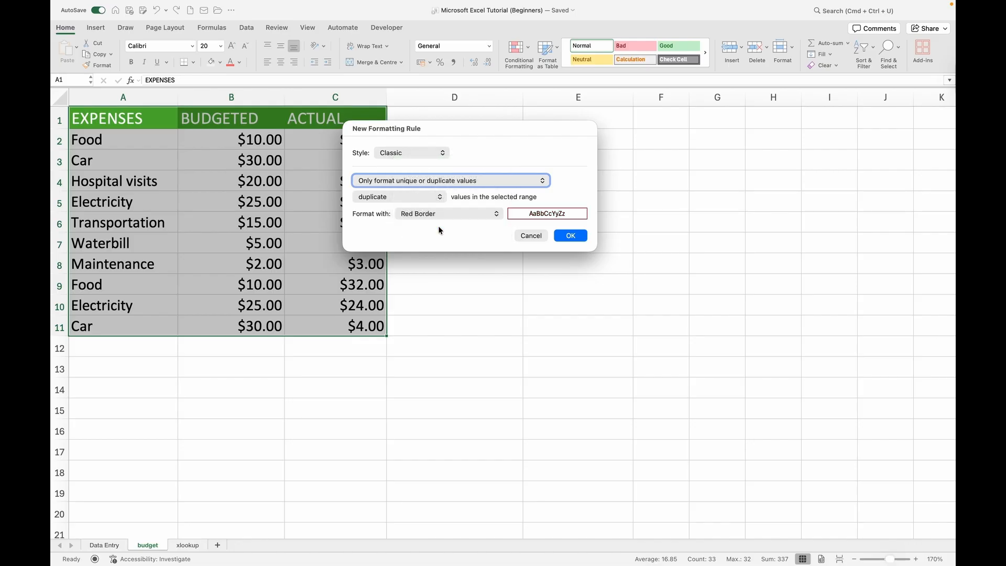
{"action": "left_click", "coordinate": [495, 214]}
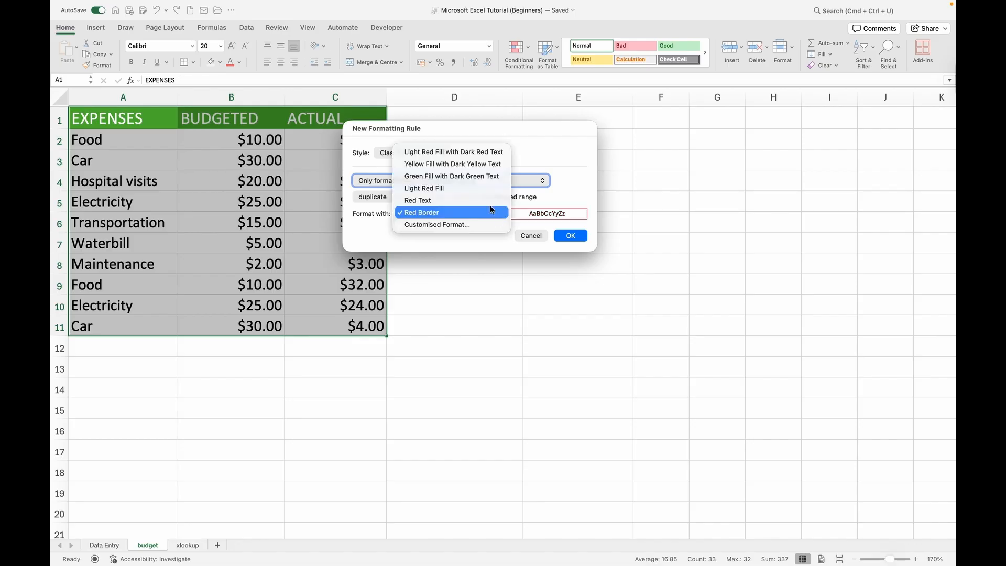
{"action": "left_click", "coordinate": [445, 178]}
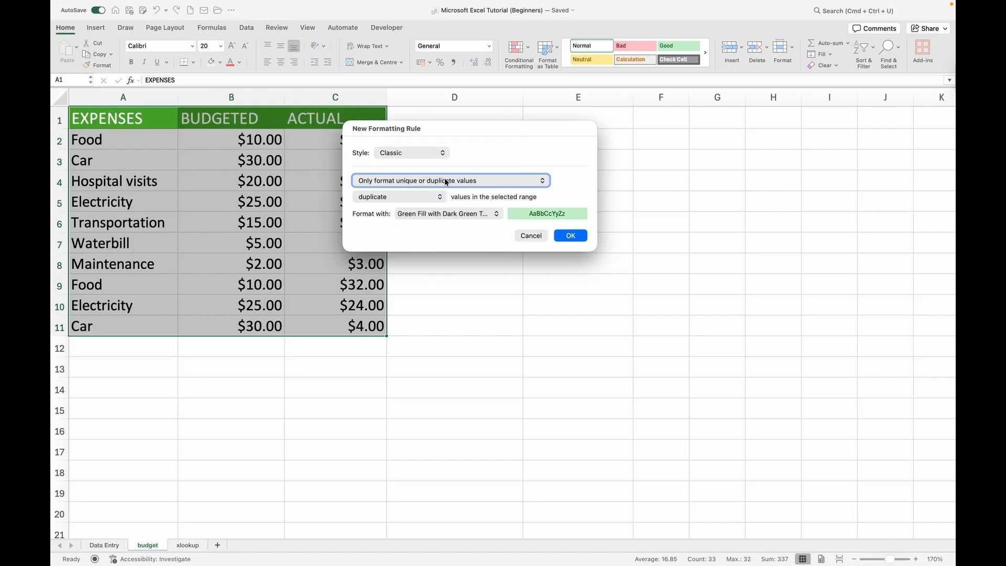
Step: Set the rule's format to Light Red Fill with Dark Red Text and apply it to the table
{"action": "left_click", "coordinate": [496, 215]}
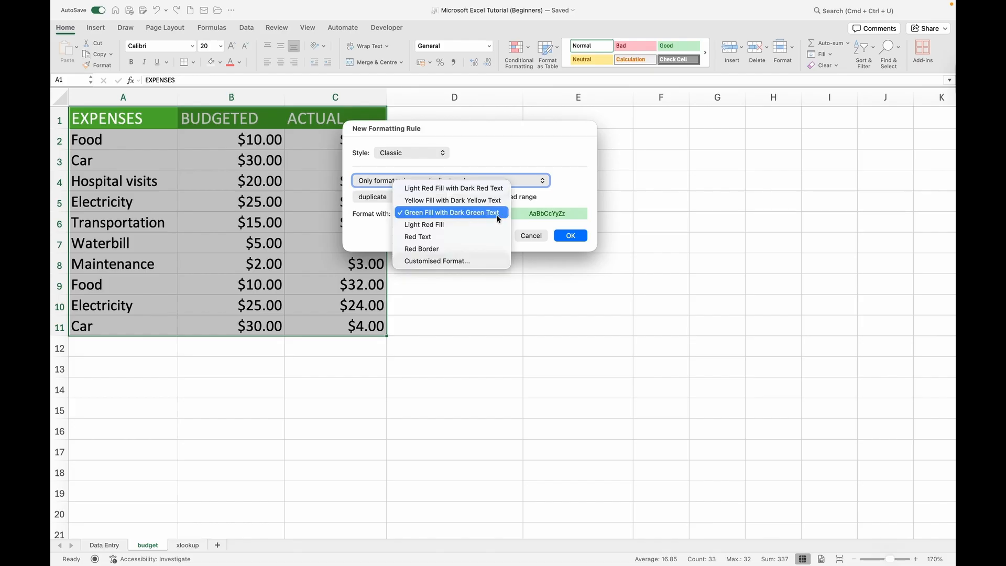
{"action": "left_click", "coordinate": [454, 190]}
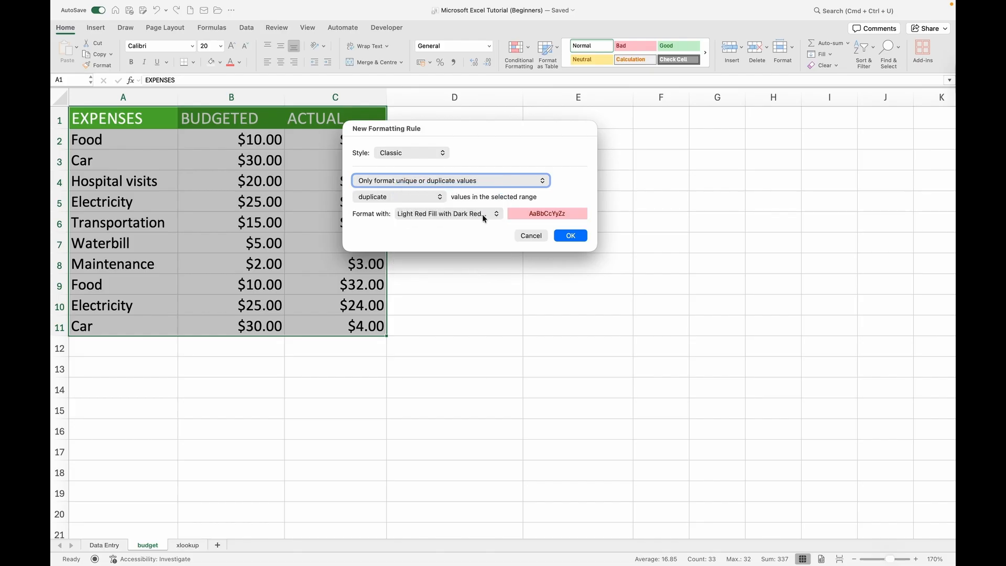
{"action": "left_click", "coordinate": [571, 236]}
{"action": "left_click", "coordinate": [455, 283]}
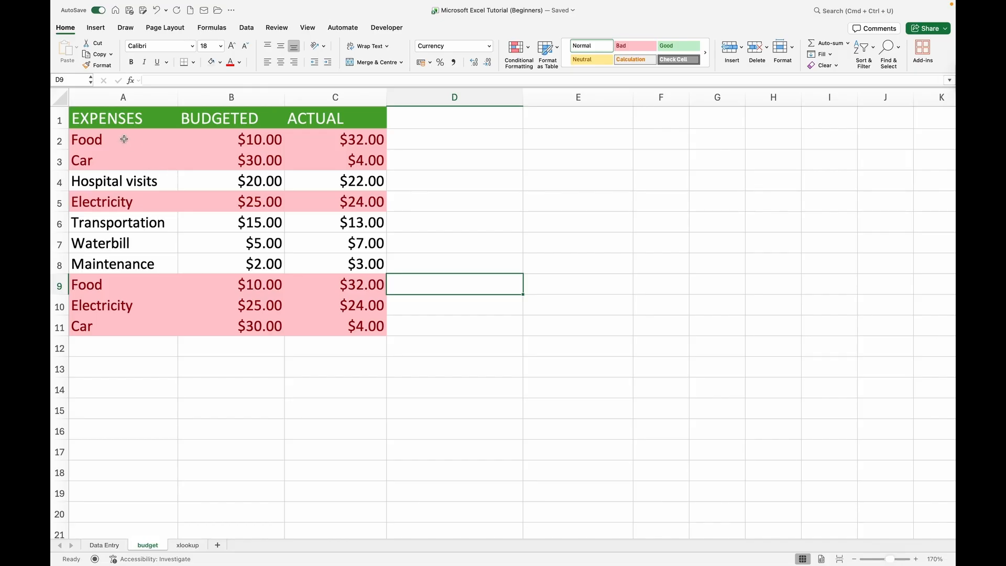
Step: Delete the highlighted rows 2, 3, 5, 9, 10 and 11 from the budget sheet
{"action": "left_click", "coordinate": [55, 138]}
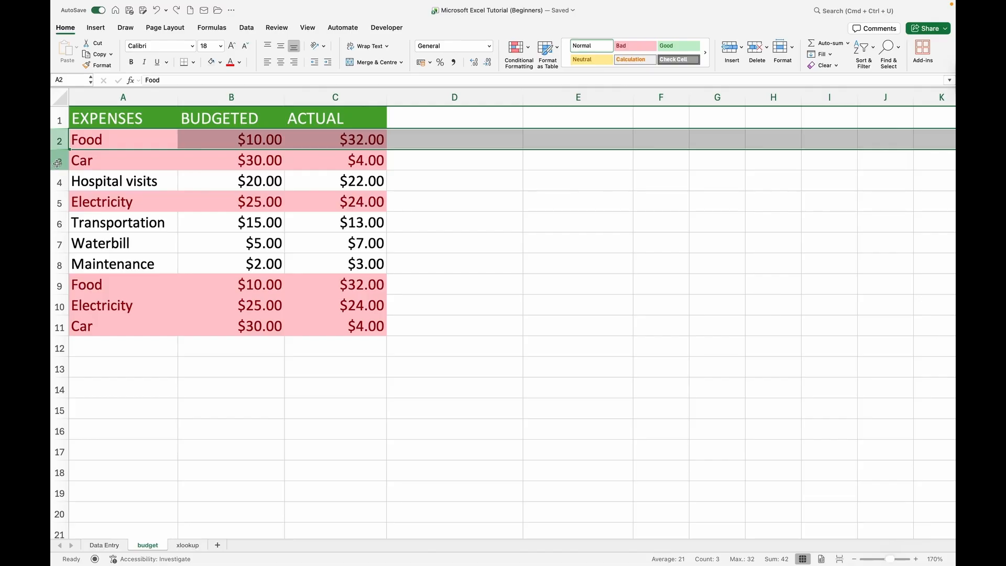
{"action": "left_click", "coordinate": [59, 161], "text": "super"}
{"action": "left_click", "coordinate": [59, 285], "text": "super"}
{"action": "left_click", "coordinate": [60, 306], "text": "super"}
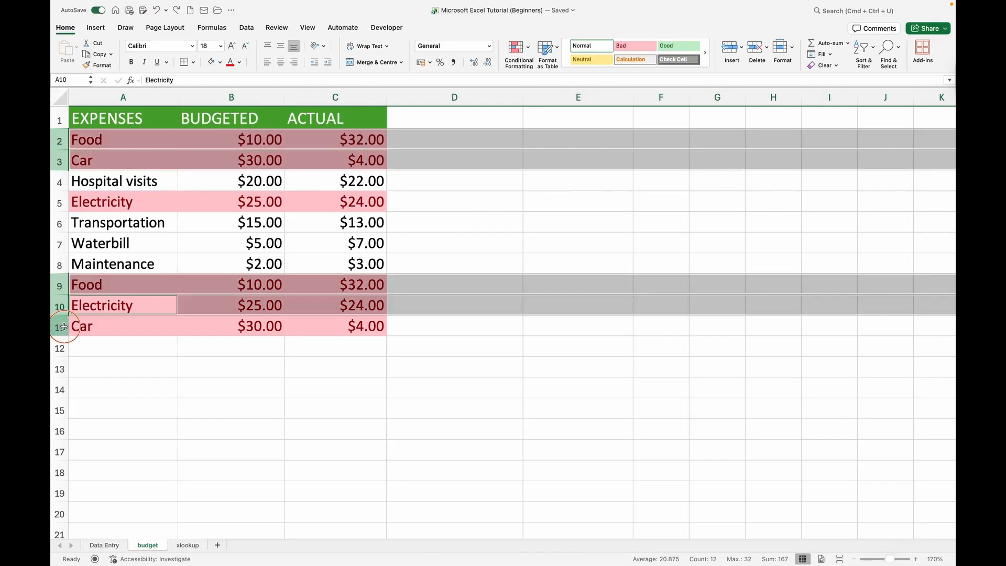
{"action": "left_click", "coordinate": [59, 326], "text": "super"}
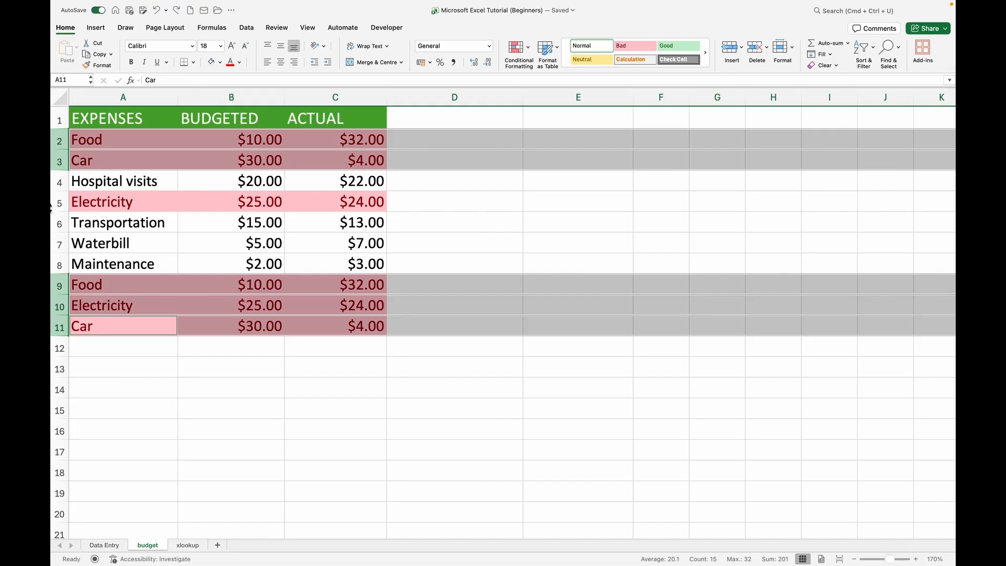
{"action": "left_click", "coordinate": [59, 203], "text": "super"}
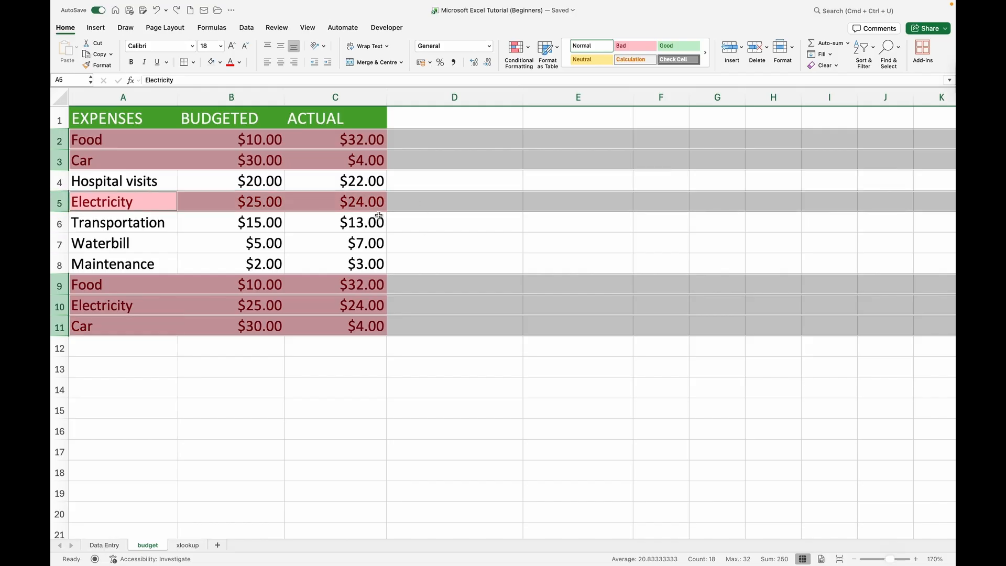
{"action": "right_click", "coordinate": [312, 204]}
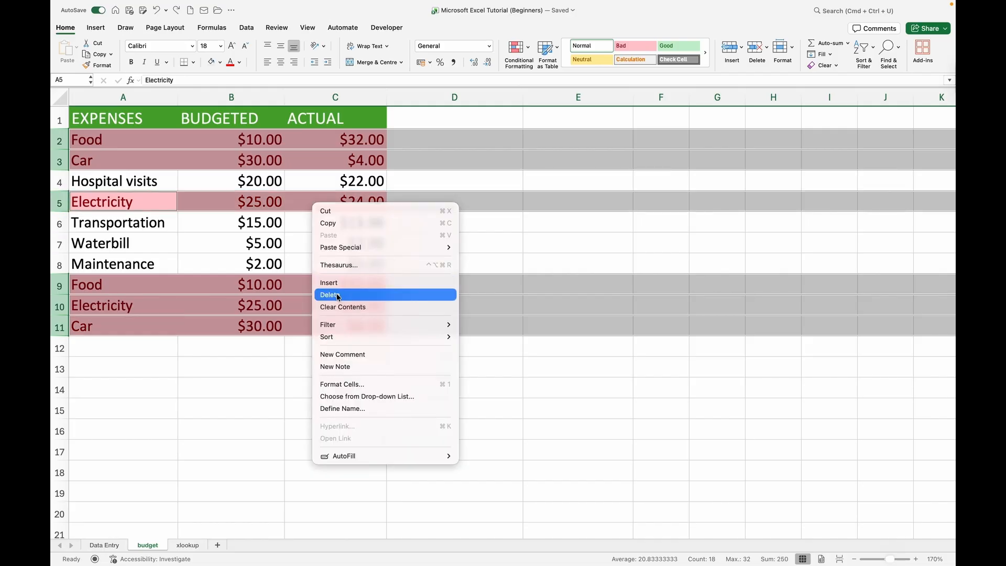